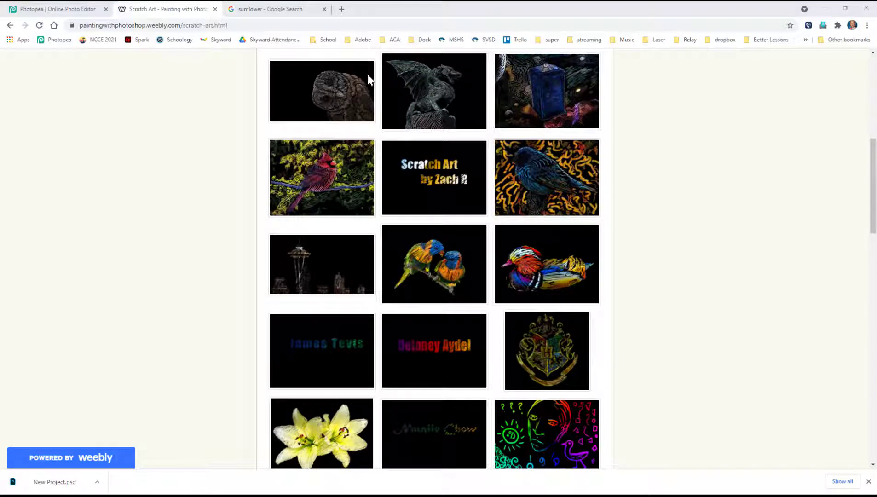
Browse the owl, dragon, TARDIS, cardinal and blue bird scratch-art examples in the gallery.
{"action": "left_click", "coordinate": [325, 99]}
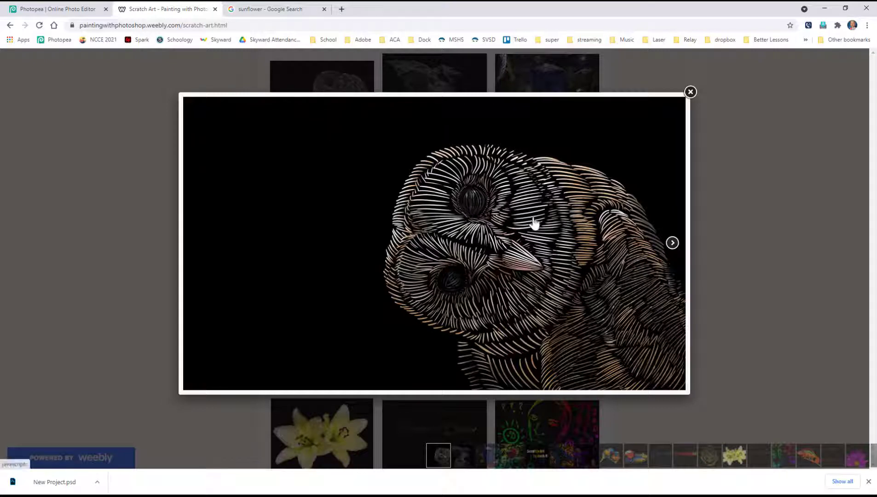
{"action": "left_click", "coordinate": [672, 244]}
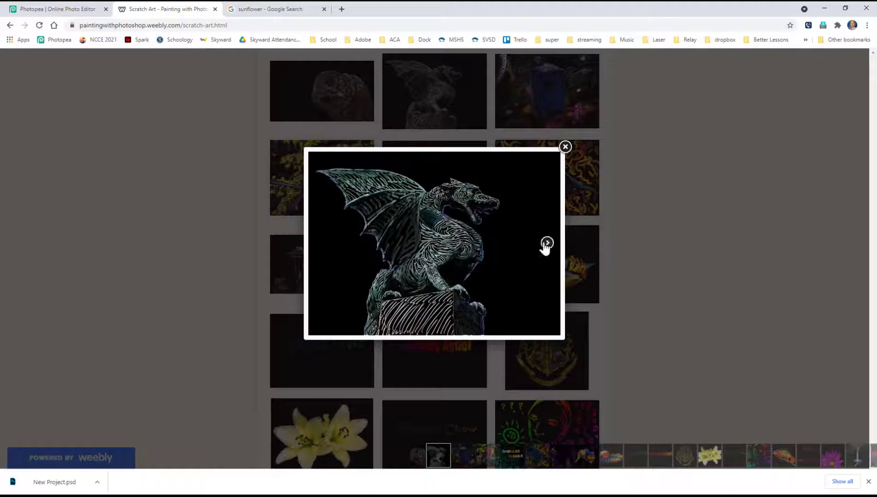
{"action": "left_click", "coordinate": [547, 243]}
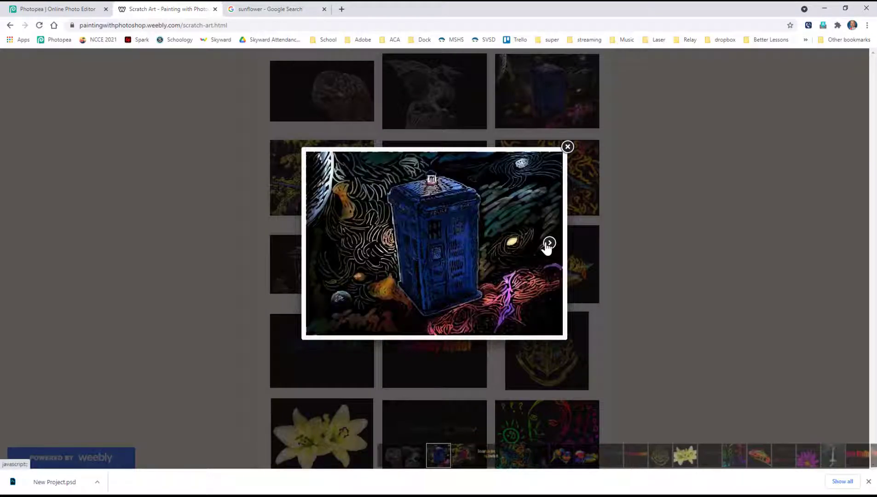
{"action": "left_click", "coordinate": [549, 244]}
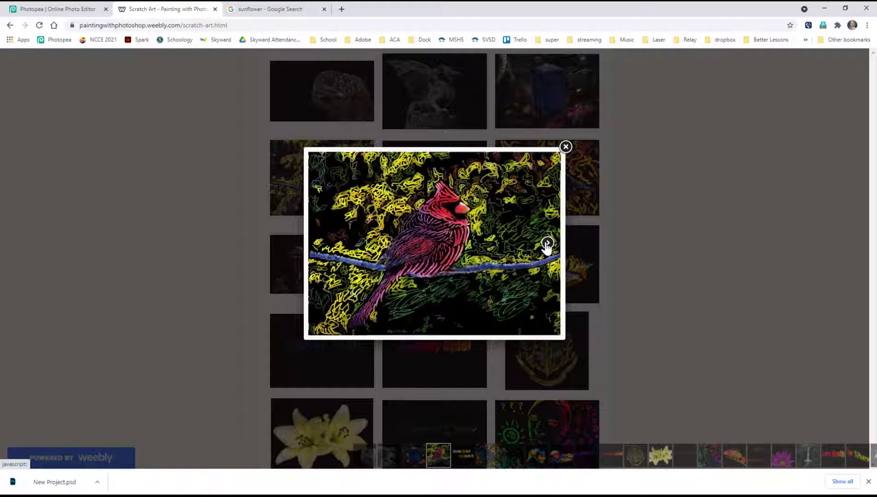
{"action": "left_click", "coordinate": [547, 244]}
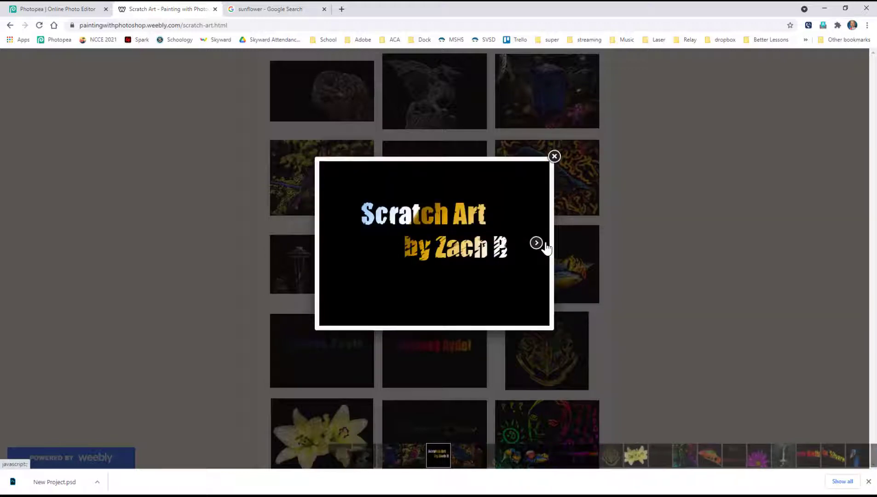
{"action": "left_click", "coordinate": [546, 246]}
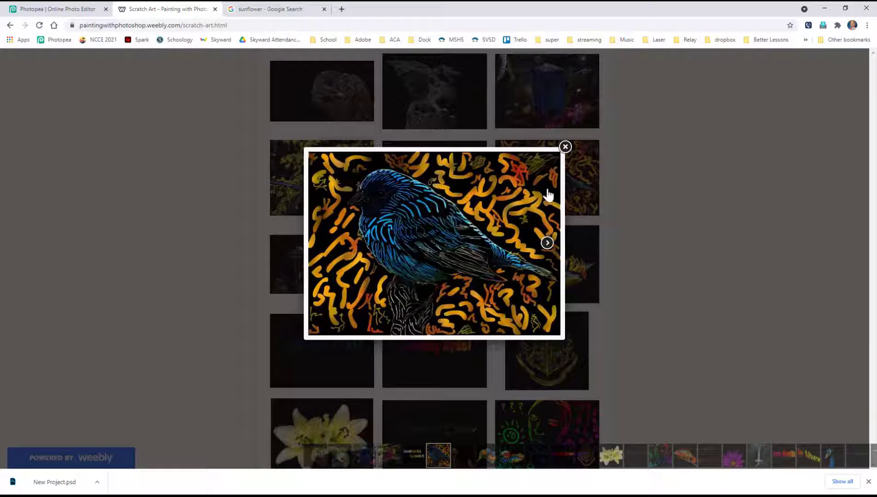
{"action": "left_click", "coordinate": [566, 147]}
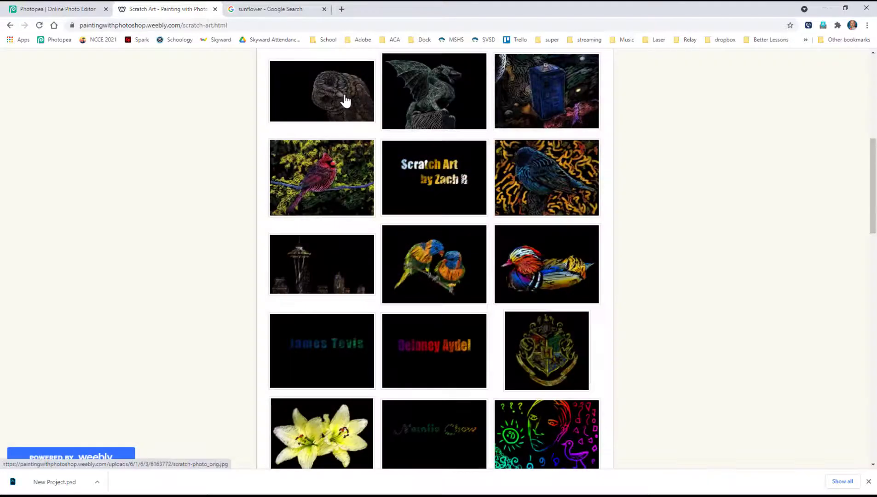
{"action": "left_click", "coordinate": [345, 98]}
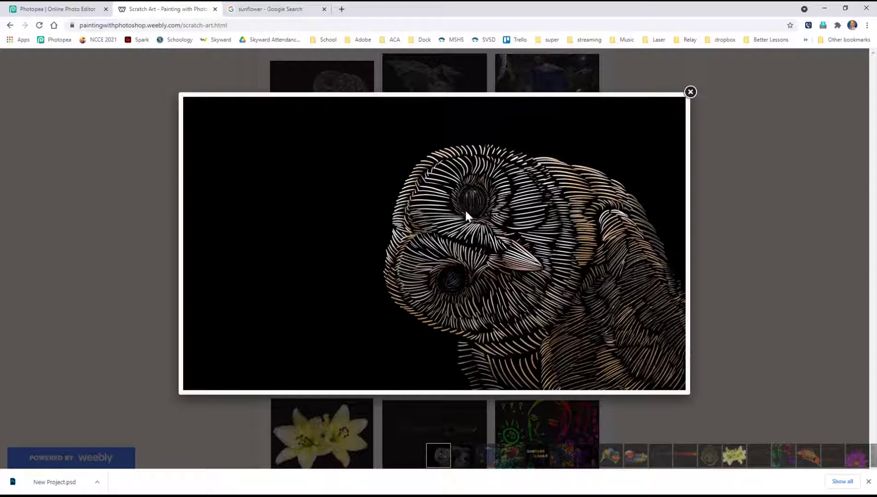
{"action": "left_click", "coordinate": [691, 93]}
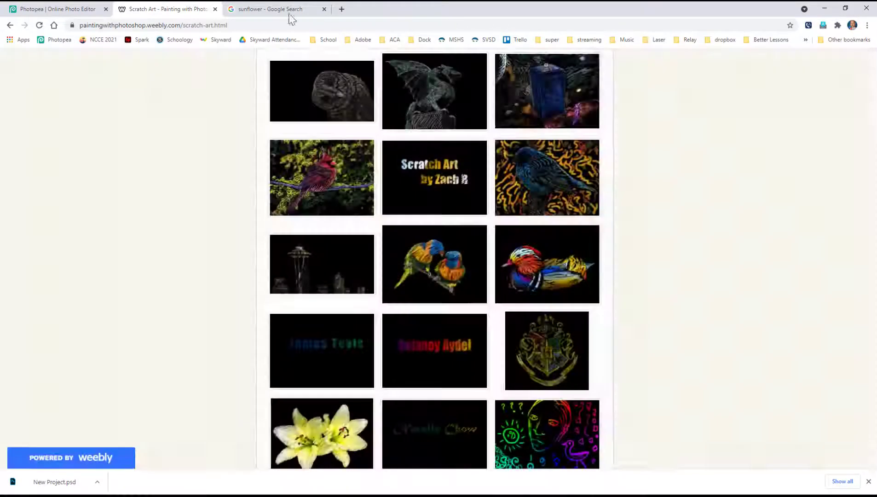
Filter the sunflower image results to Creative Commons licenses and bring up the size choices.
{"action": "left_click", "coordinate": [252, 12]}
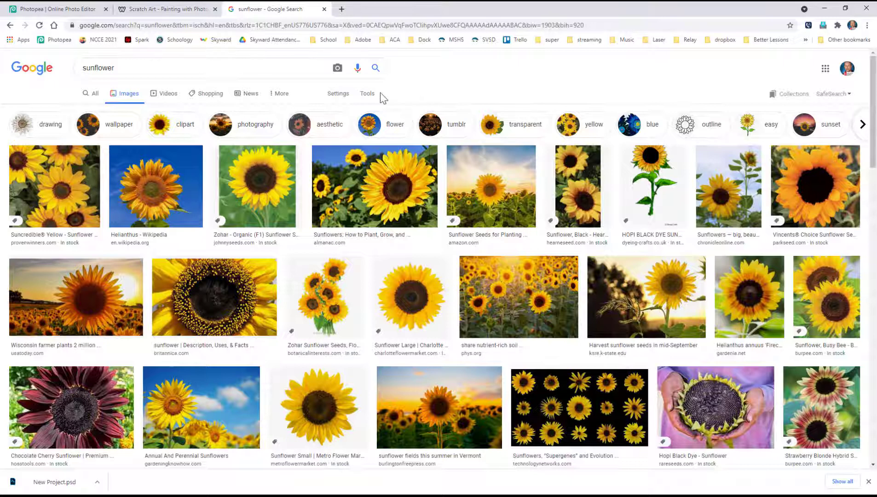
{"action": "left_click", "coordinate": [368, 94]}
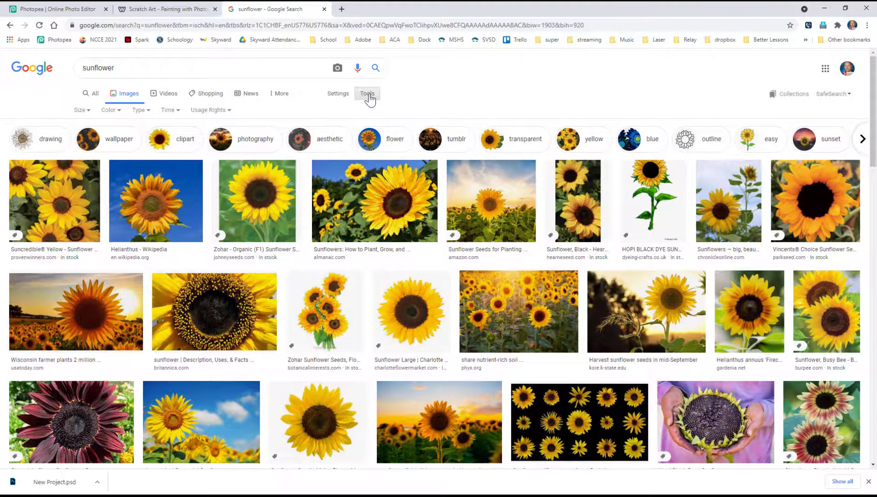
{"action": "left_click", "coordinate": [220, 110]}
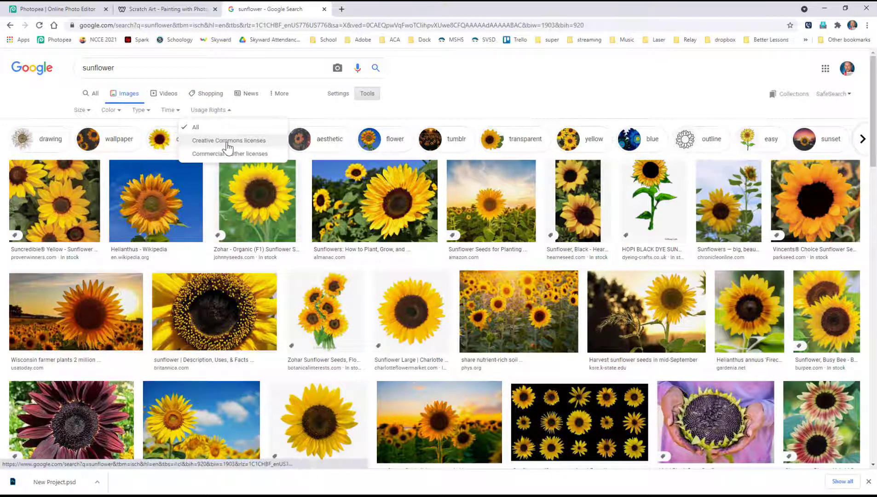
{"action": "left_click", "coordinate": [227, 141]}
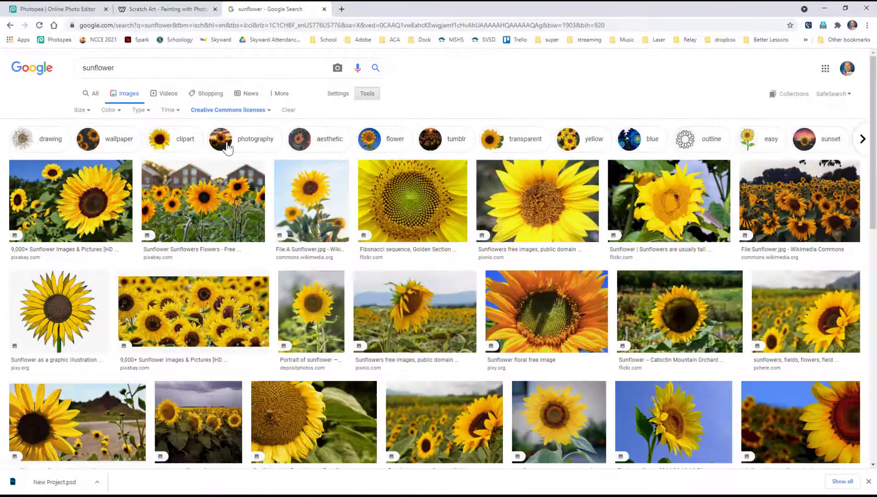
{"action": "left_click", "coordinate": [85, 110]}
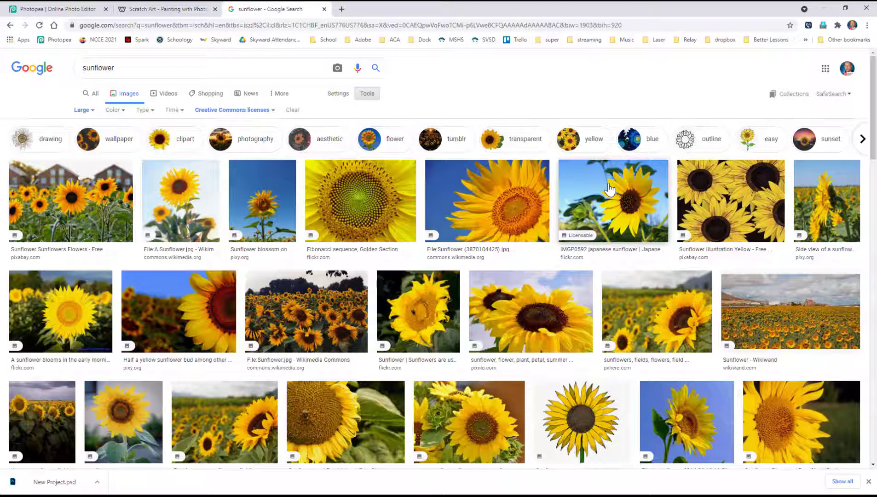
Save the Japanese sunflower photo to Downloads as flower.jpg and return to the Photopea tab.
{"action": "left_click", "coordinate": [641, 208]}
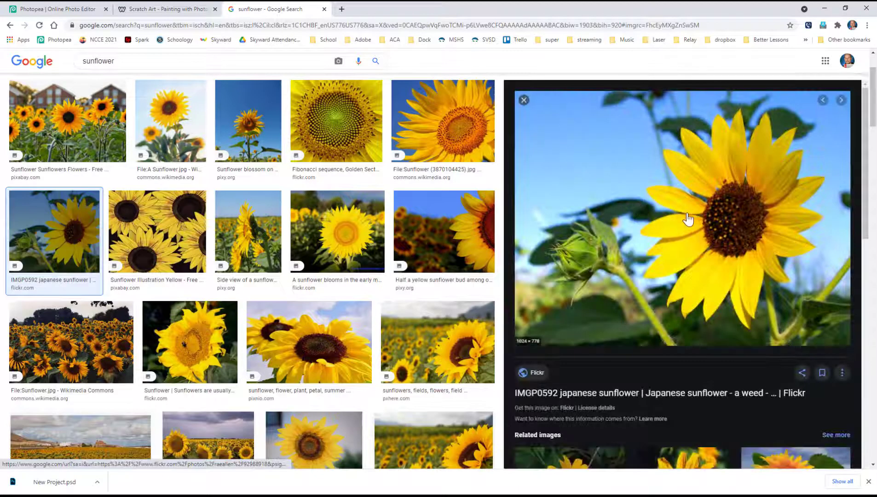
{"action": "right_click", "coordinate": [648, 188]}
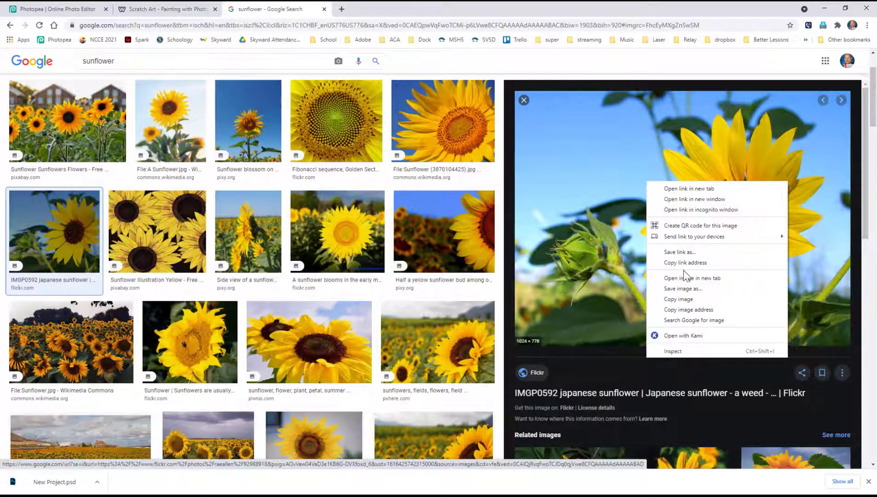
{"action": "left_click", "coordinate": [688, 287]}
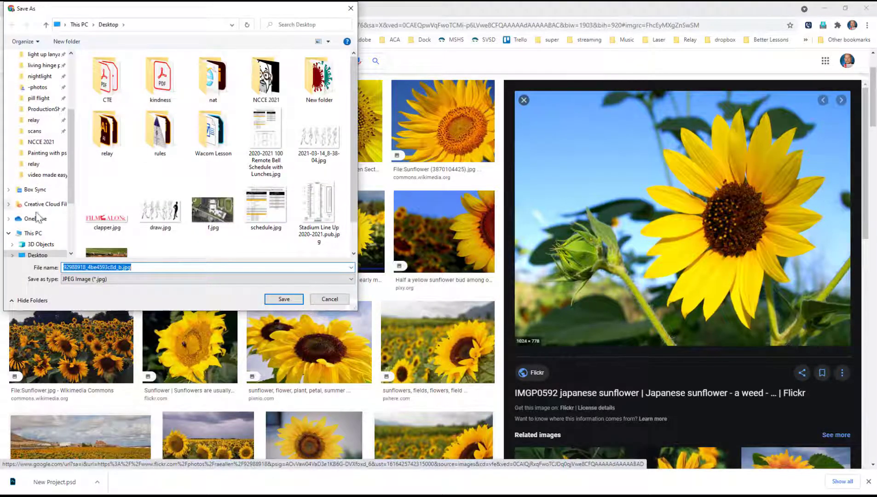
{"action": "scroll", "coordinate": [36, 249], "scroll_direction": "down", "scroll_amount": 1}
{"action": "left_click", "coordinate": [37, 245]}
{"action": "type", "text": "flower"}
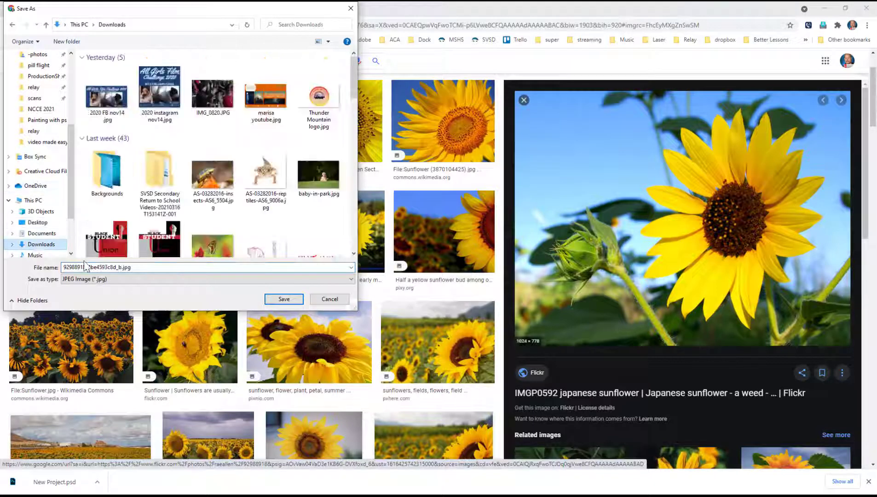
{"action": "key", "text": "Return"}
{"action": "left_click", "coordinate": [69, 10]}
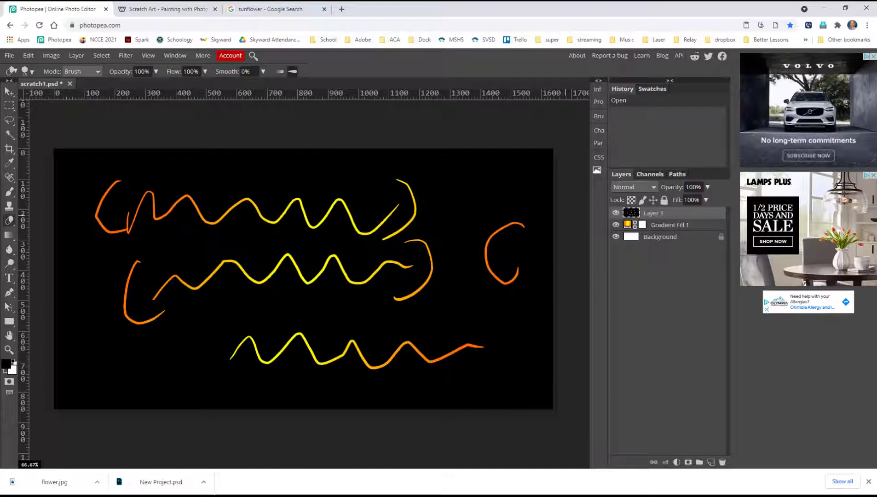
Open the downloaded flower.jpg in Photopea as its own document.
{"action": "left_click", "coordinate": [9, 55]}
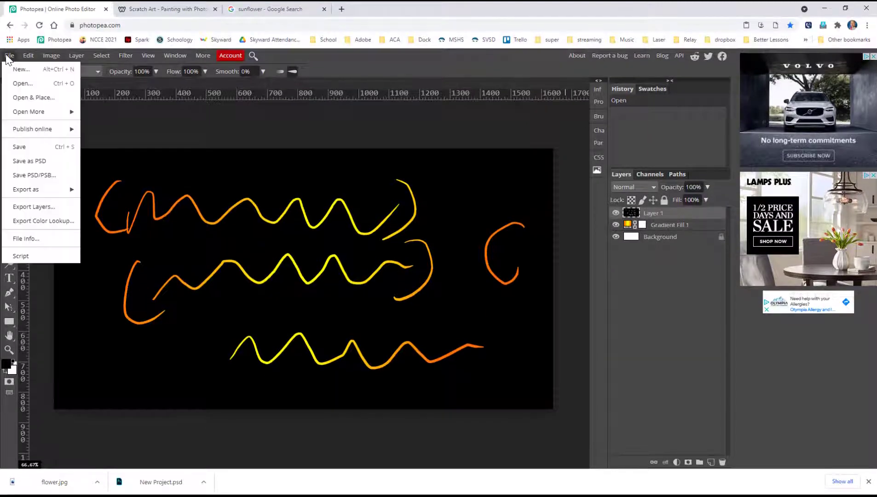
{"action": "left_click", "coordinate": [20, 82]}
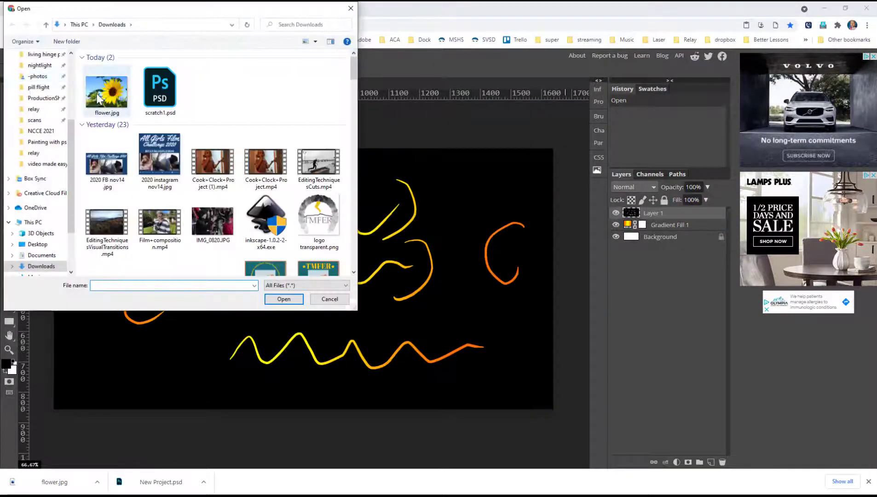
{"action": "double_click", "coordinate": [96, 95]}
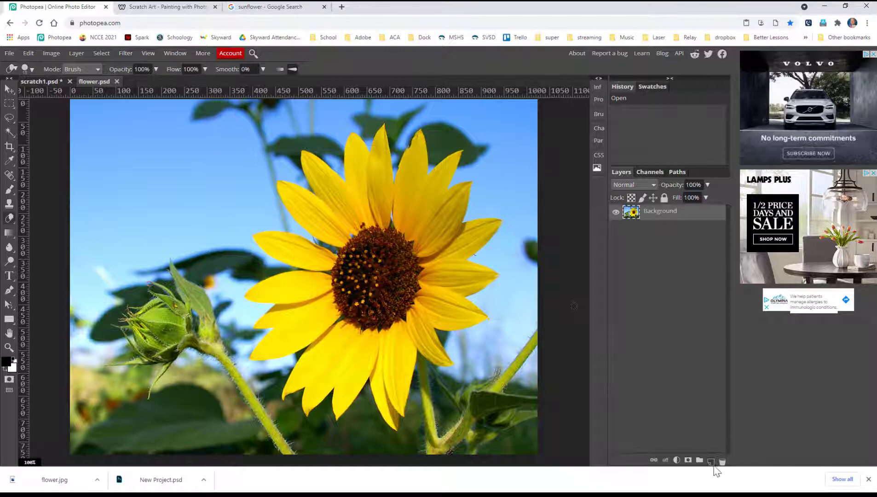
Add a new layer above the photo and fill it with black using the Paint Bucket.
{"action": "left_click", "coordinate": [711, 461]}
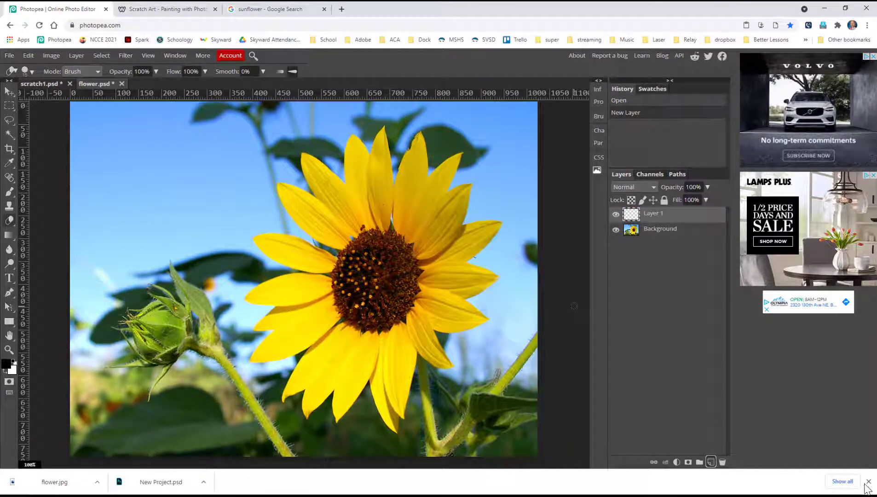
{"action": "left_click", "coordinate": [868, 479]}
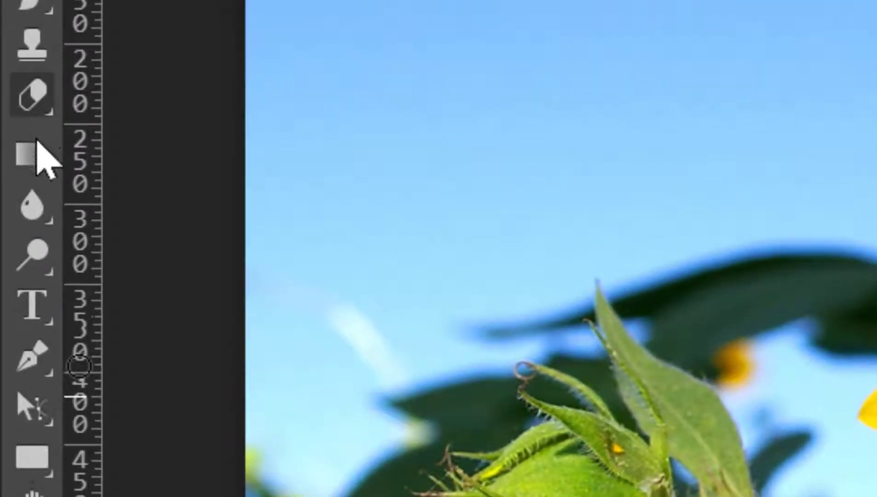
{"action": "left_click", "coordinate": [46, 158]}
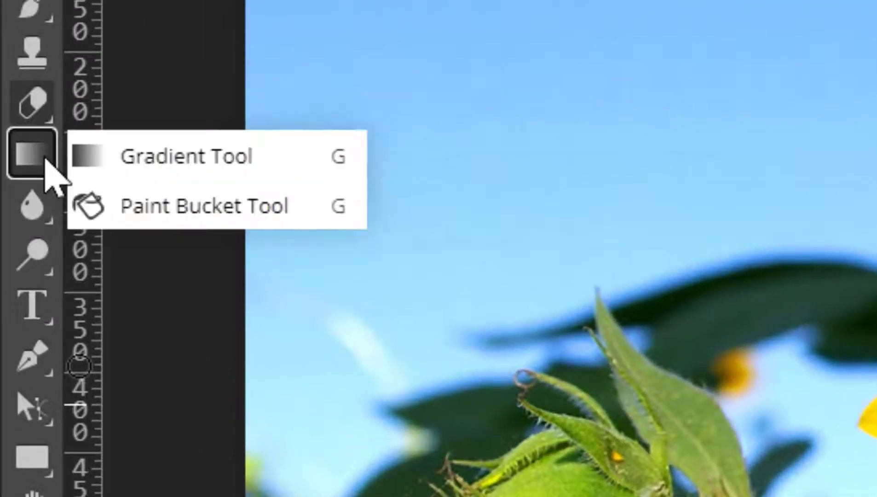
{"action": "left_click", "coordinate": [119, 211]}
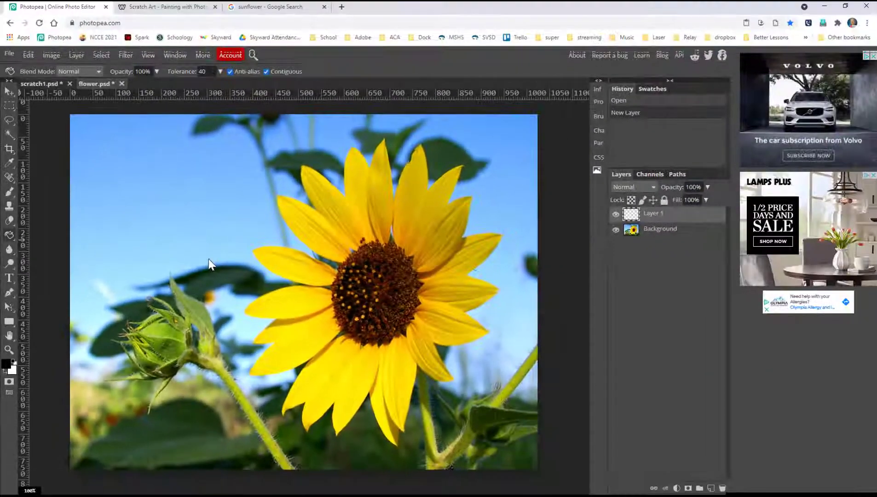
{"action": "left_click", "coordinate": [207, 264]}
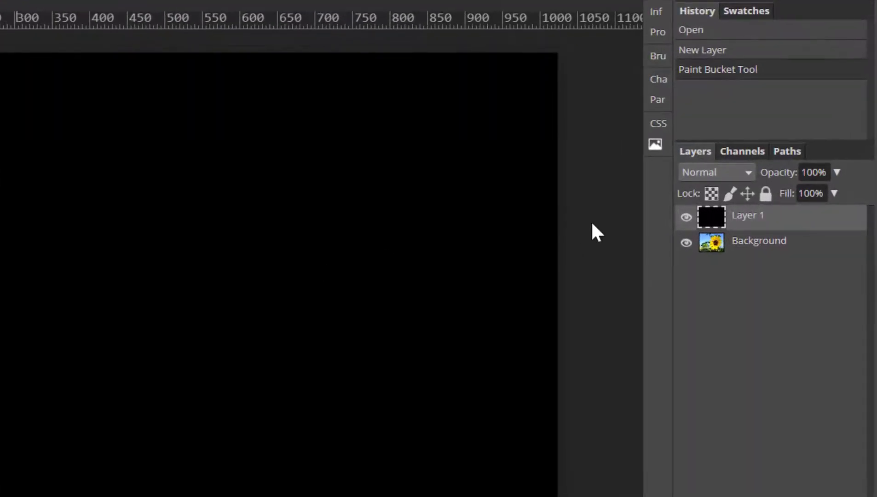
Lower the black layer's opacity to 83%.
{"action": "left_click", "coordinate": [837, 173]}
{"action": "left_click_drag", "start_coordinate": [836, 191], "coordinate": [828, 194]}
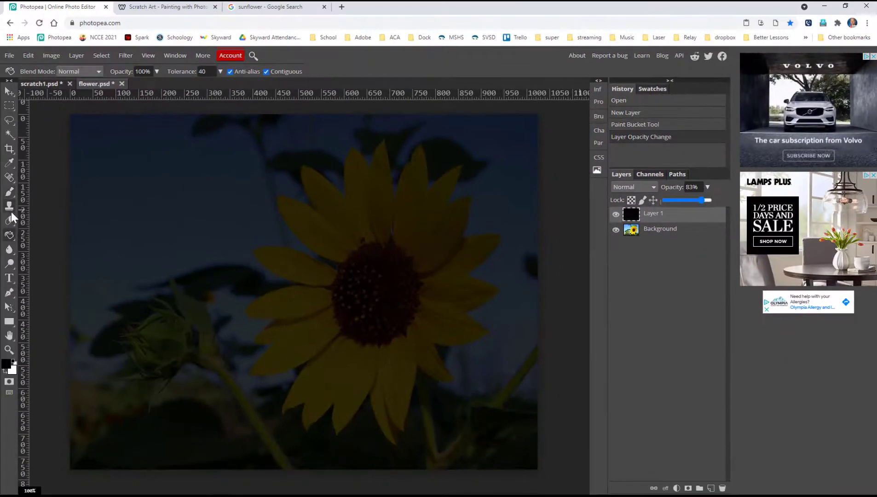
{"action": "left_click", "coordinate": [10, 220]}
Erase outlines and inner veins of the top petal and the petal beside it.
{"action": "left_click", "coordinate": [10, 219]}
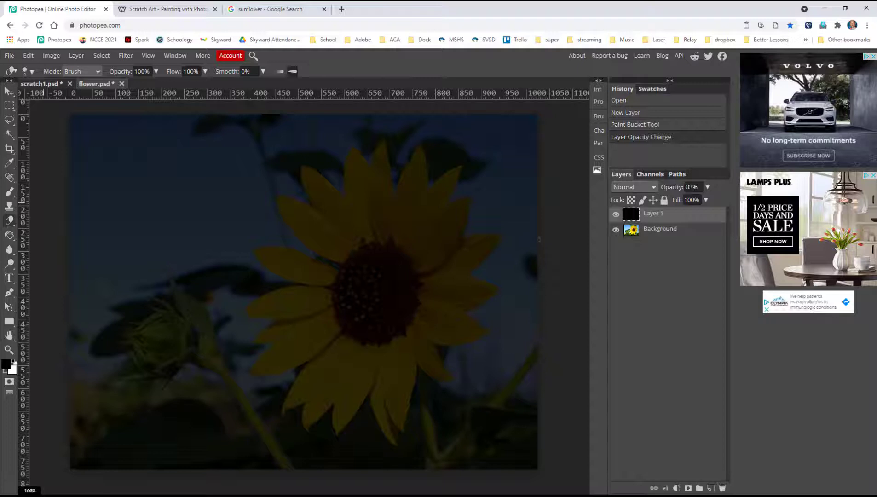
{"action": "left_click_drag", "start_coordinate": [382, 147], "coordinate": [388, 260]}
{"action": "mouse_move", "coordinate": [382, 147]}
{"action": "left_mouse_down"}
{"action": "mouse_move", "coordinate": [372, 176]}
{"action": "mouse_move", "coordinate": [384, 249]}
{"action": "left_mouse_up"}
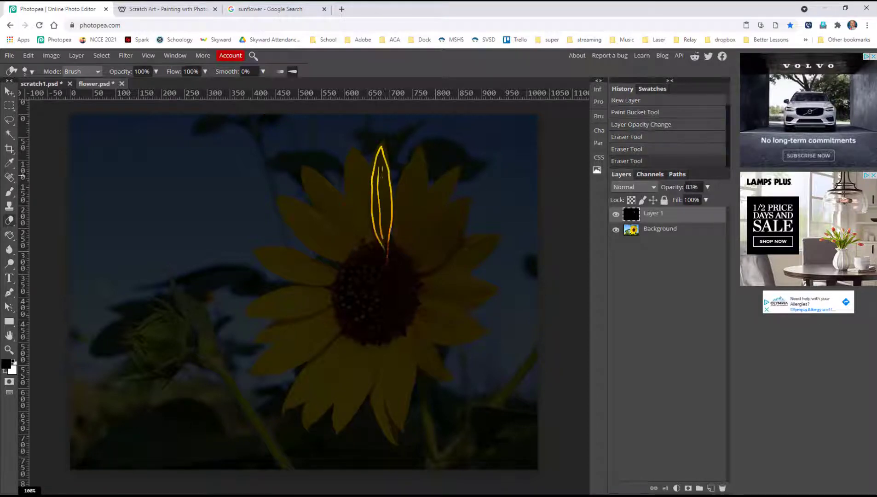
{"action": "left_click_drag", "start_coordinate": [383, 168], "coordinate": [381, 232]}
{"action": "mouse_move", "coordinate": [353, 151]}
{"action": "left_mouse_down"}
{"action": "mouse_move", "coordinate": [371, 249]}
{"action": "mouse_move", "coordinate": [372, 196]}
{"action": "mouse_move", "coordinate": [375, 245]}
{"action": "left_mouse_up"}
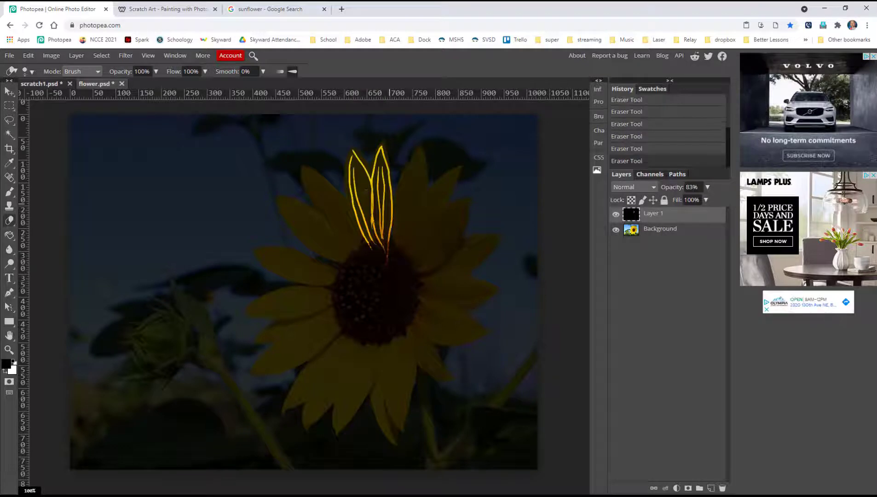
{"action": "left_click_drag", "start_coordinate": [356, 172], "coordinate": [369, 220]}
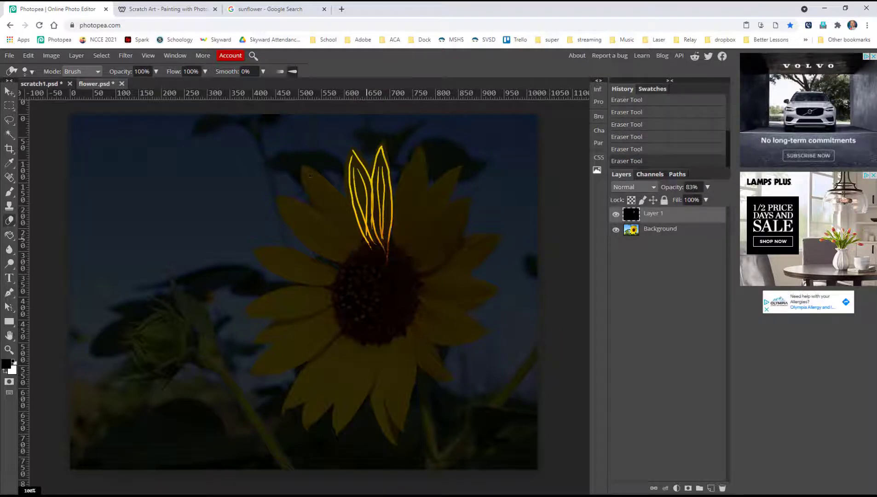
Scratch outlines and inner lines into the left petals, plus a thin line in the sky.
{"action": "mouse_move", "coordinate": [304, 173]}
{"action": "left_mouse_down"}
{"action": "mouse_move", "coordinate": [311, 205]}
{"action": "mouse_move", "coordinate": [345, 244]}
{"action": "mouse_move", "coordinate": [325, 184]}
{"action": "mouse_move", "coordinate": [357, 231]}
{"action": "left_mouse_up"}
{"action": "left_click_drag", "start_coordinate": [312, 178], "coordinate": [370, 267]}
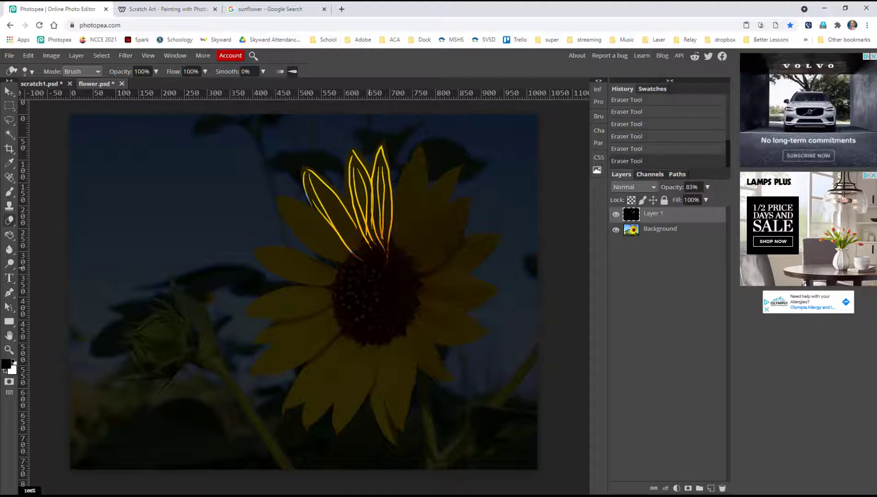
{"action": "left_click_drag", "start_coordinate": [316, 176], "coordinate": [357, 256]}
{"action": "left_click_drag", "start_coordinate": [317, 180], "coordinate": [358, 257]}
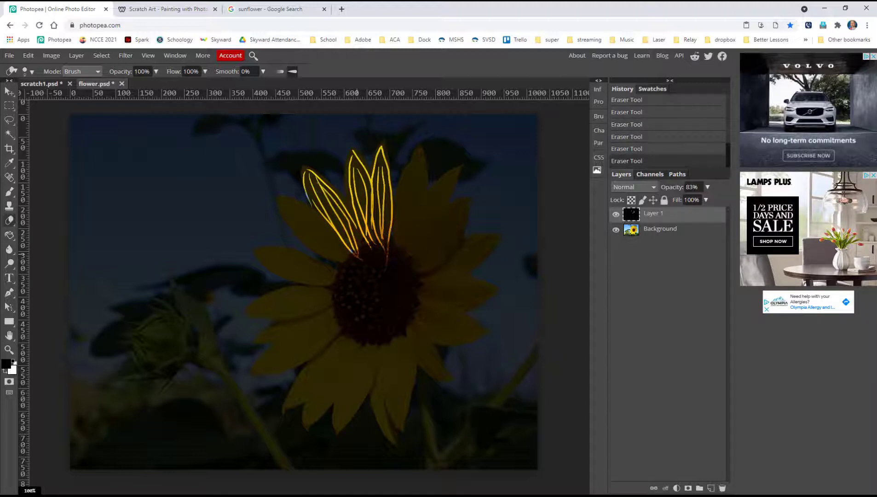
{"action": "left_click_drag", "start_coordinate": [280, 199], "coordinate": [330, 237]}
{"action": "left_click_drag", "start_coordinate": [300, 209], "coordinate": [342, 260]}
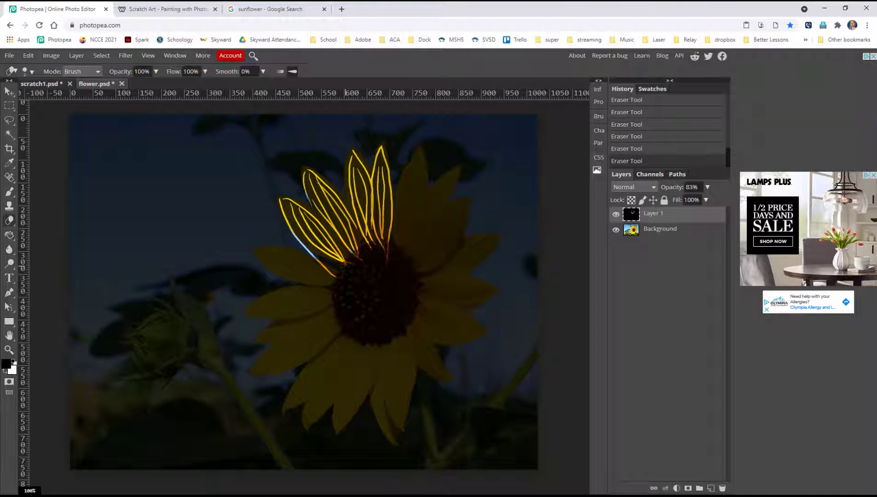
{"action": "left_click_drag", "start_coordinate": [255, 179], "coordinate": [234, 246]}
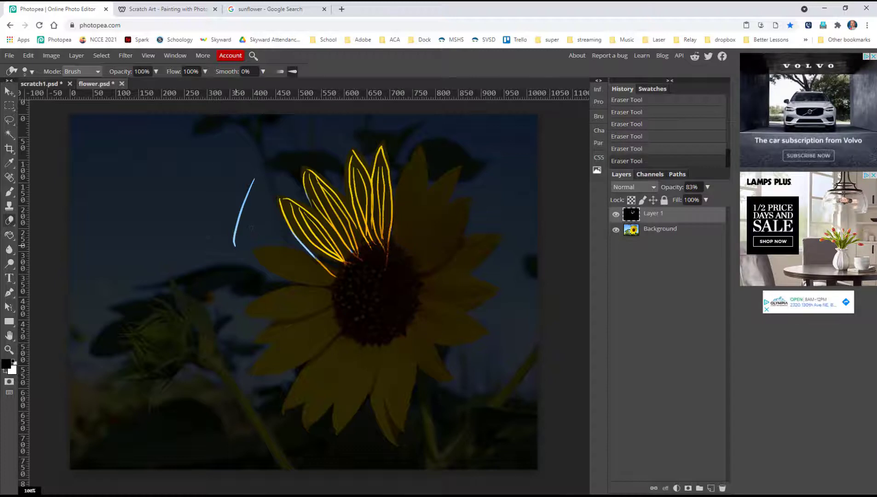
Paint black with the Brush over the stray sky scratch until it disappears.
{"action": "left_click", "coordinate": [9, 191]}
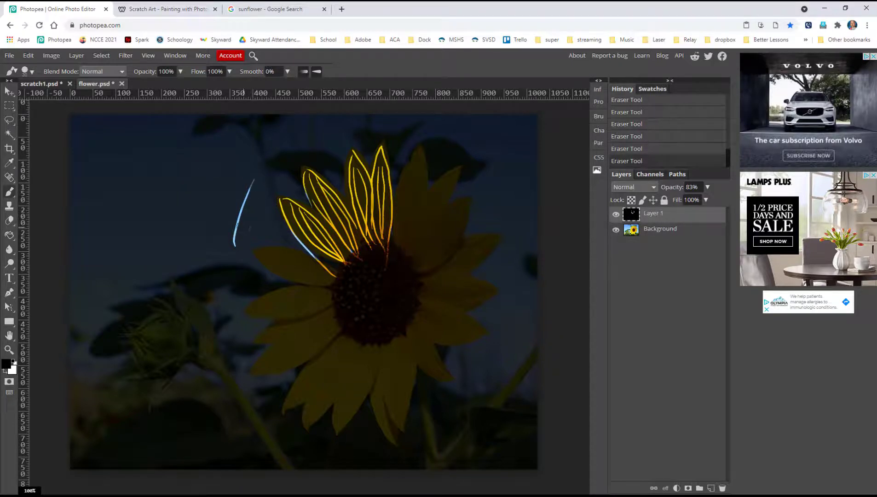
{"action": "mouse_move", "coordinate": [255, 179]}
{"action": "left_mouse_down"}
{"action": "mouse_move", "coordinate": [236, 239]}
{"action": "mouse_move", "coordinate": [246, 178]}
{"action": "mouse_move", "coordinate": [259, 210]}
{"action": "left_mouse_up"}
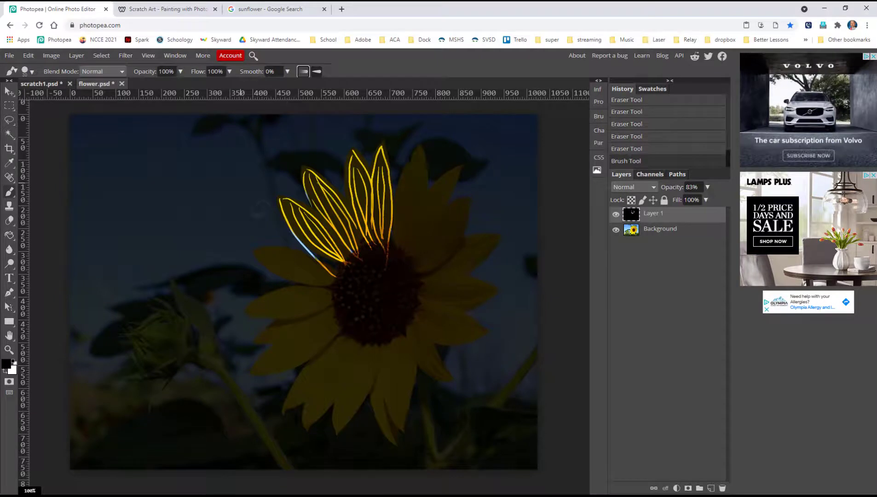
{"action": "left_click", "coordinate": [226, 276]}
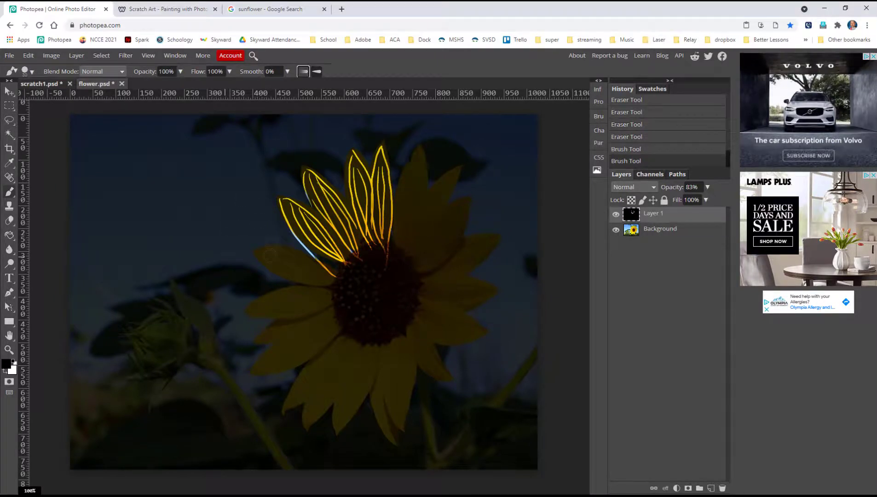
{"action": "mouse_move", "coordinate": [298, 249]}
{"action": "left_mouse_down"}
{"action": "mouse_move", "coordinate": [310, 255]}
{"action": "mouse_move", "coordinate": [296, 242]}
{"action": "left_mouse_up"}
{"action": "left_click", "coordinate": [311, 255]}
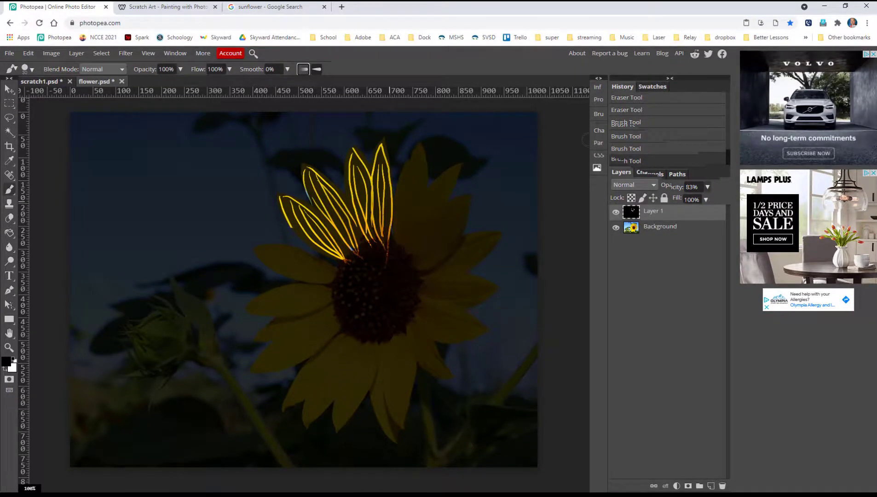
Set the black layer's opacity back to 100%.
{"action": "left_click", "coordinate": [708, 187]}
{"action": "left_click", "coordinate": [702, 198]}
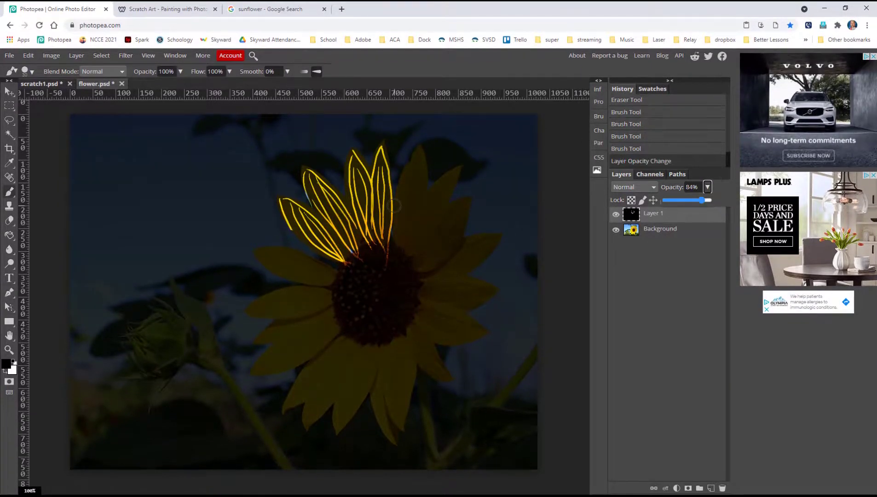
{"action": "left_click_drag", "start_coordinate": [702, 200], "coordinate": [709, 200]}
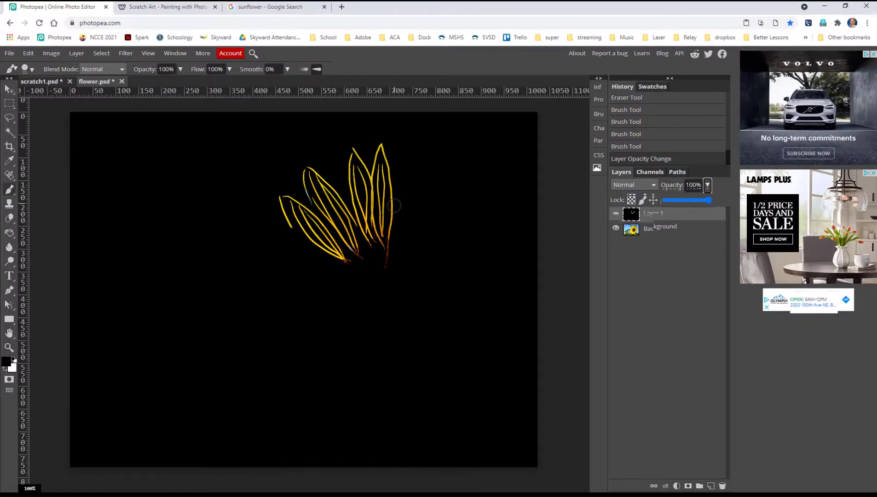